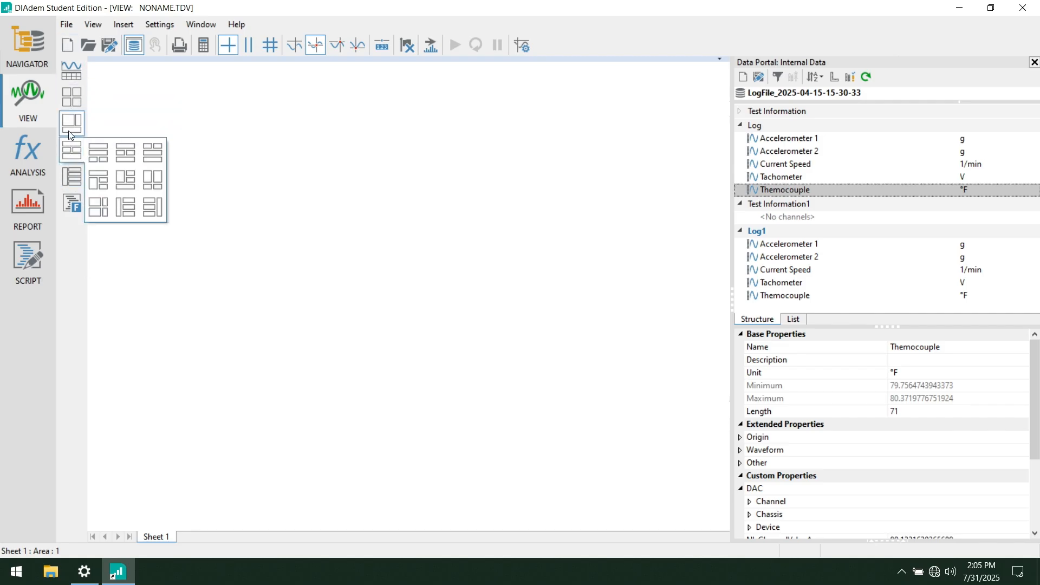
# - Divide the empty VIEW sheet into four equal areas in a two-by-two layout
pyautogui.moveTo(71, 123)
pyautogui.moveTo(71, 98)
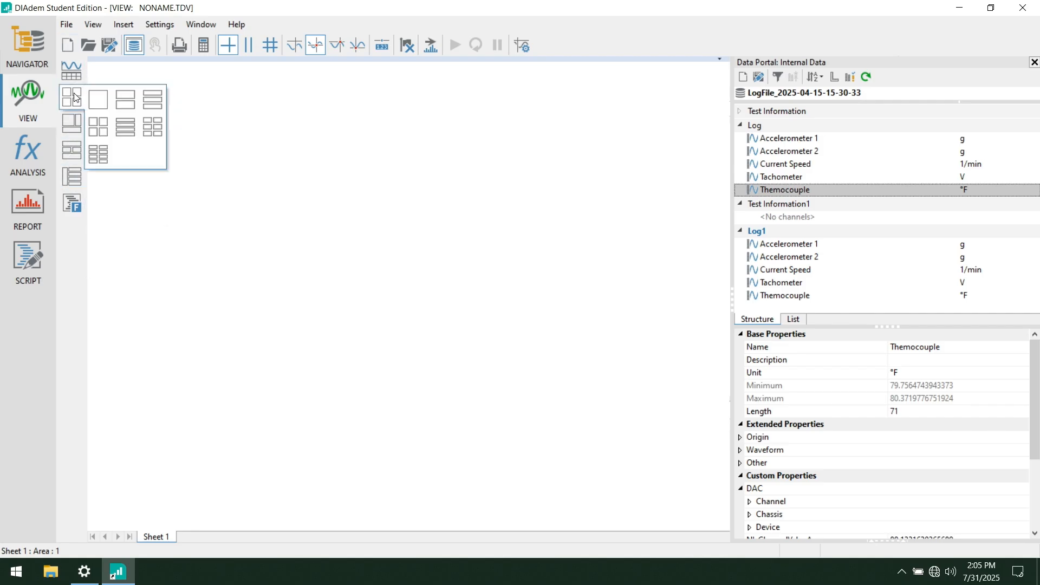
pyautogui.click(108, 137)
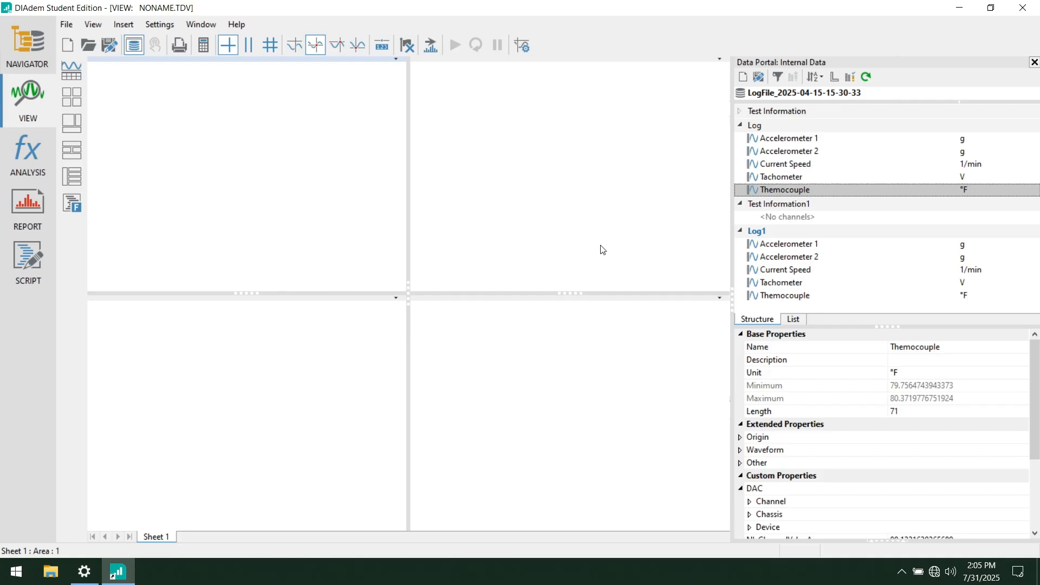
# - Plot the Log group's Accelerometer 1 channel as a 2D axis system in the sheet's upper-left area
pyautogui.click(791, 150)
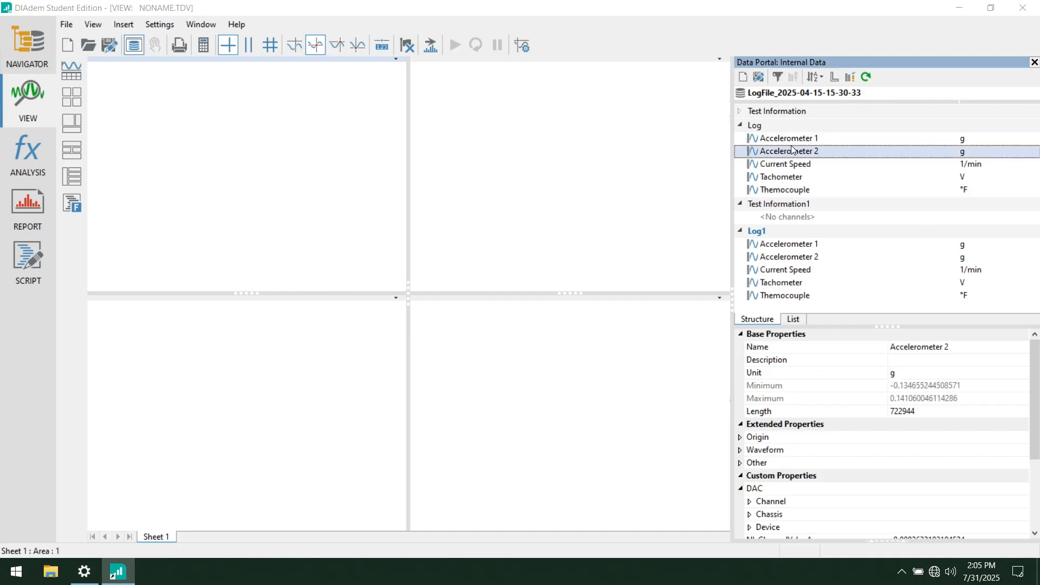
pyautogui.click(787, 141)
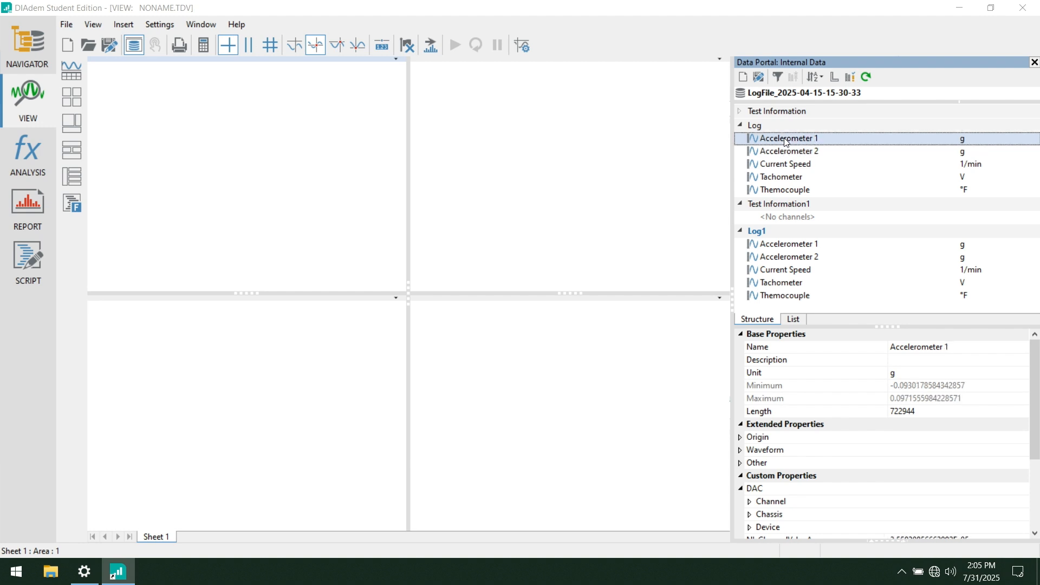
pyautogui.rightClick(258, 156)
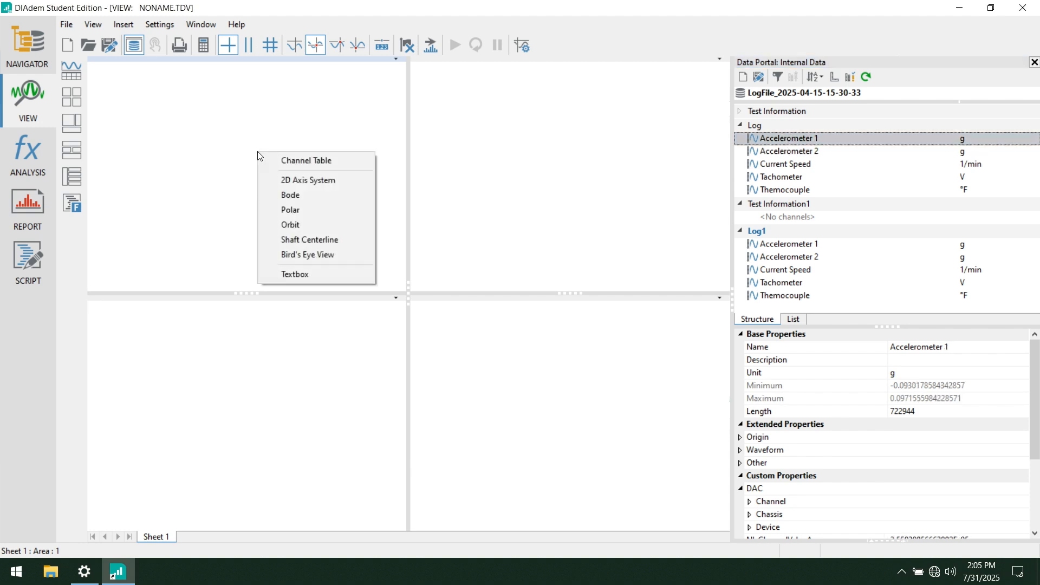
pyautogui.click(297, 181)
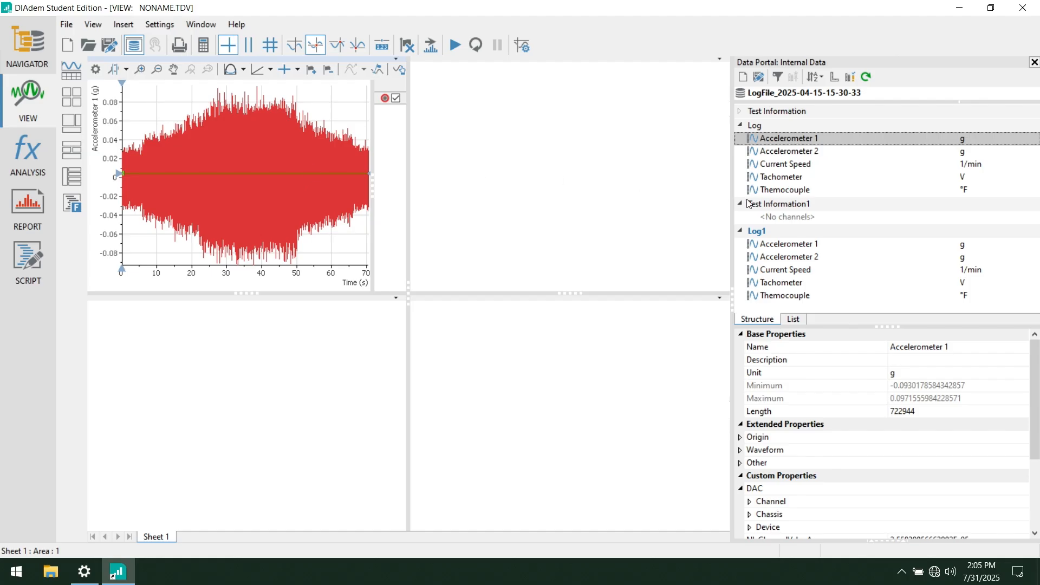
# - Plot the Log1 group's Accelerometer 1 channel as a 2D axis system in the sheet's upper-right area
pyautogui.click(774, 249)
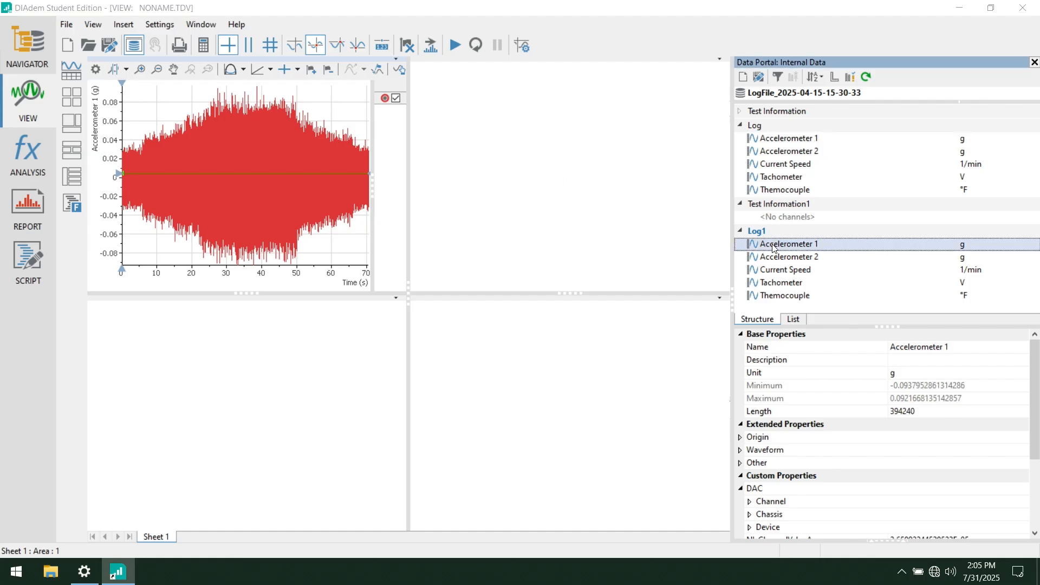
pyautogui.rightClick(594, 186)
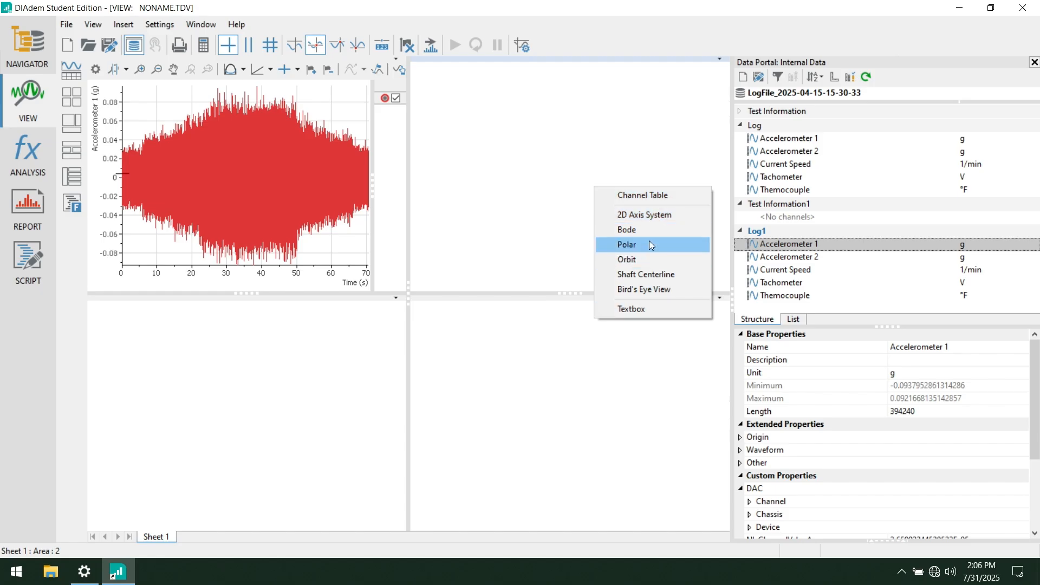
pyautogui.click(645, 212)
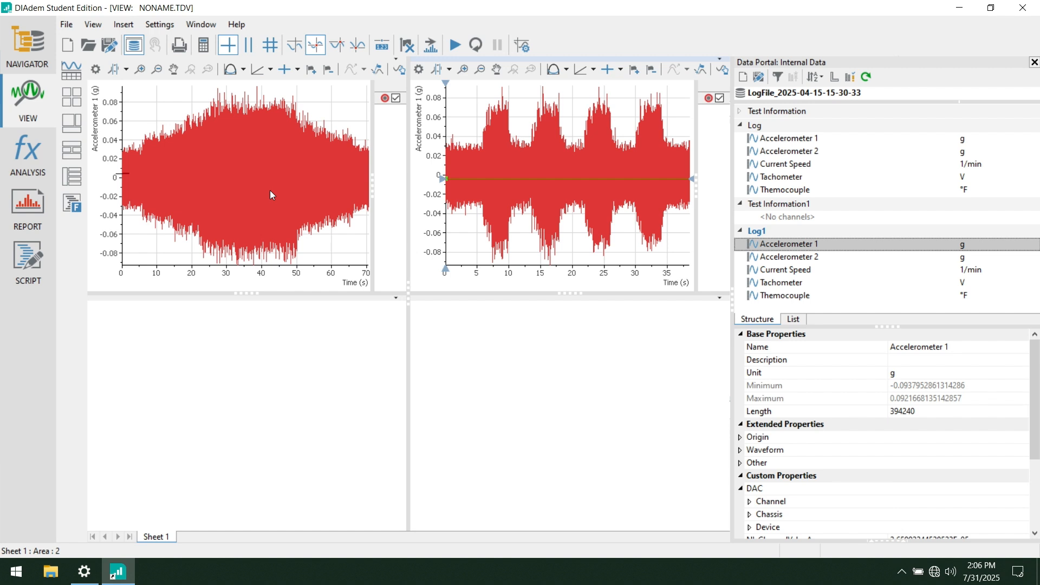
# - Change the curve color of the Log group's Accelerometer 1 plot to blue
pyautogui.doubleClick(245, 174)
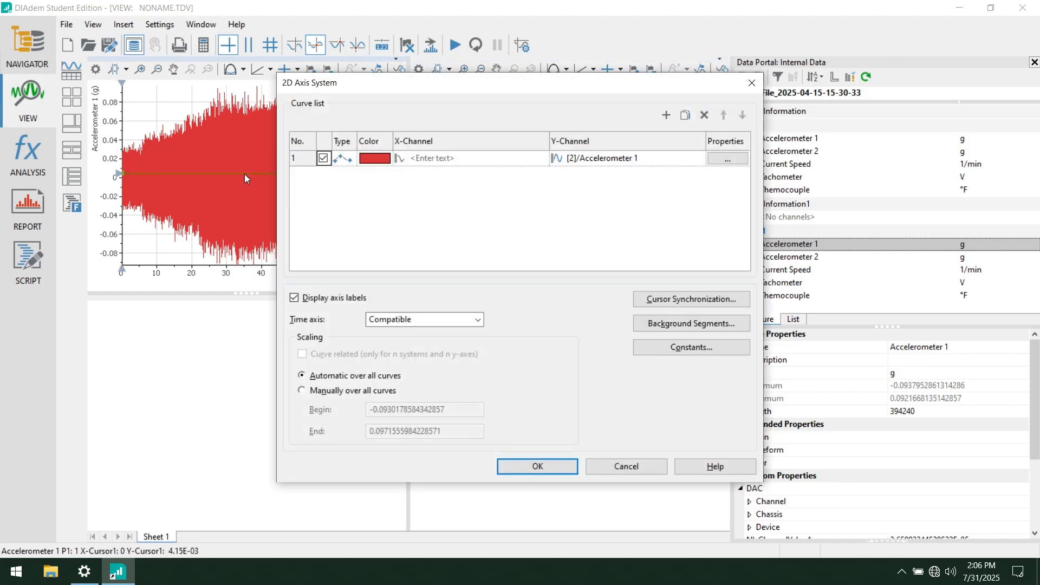
pyautogui.click(378, 165)
pyautogui.click(378, 160)
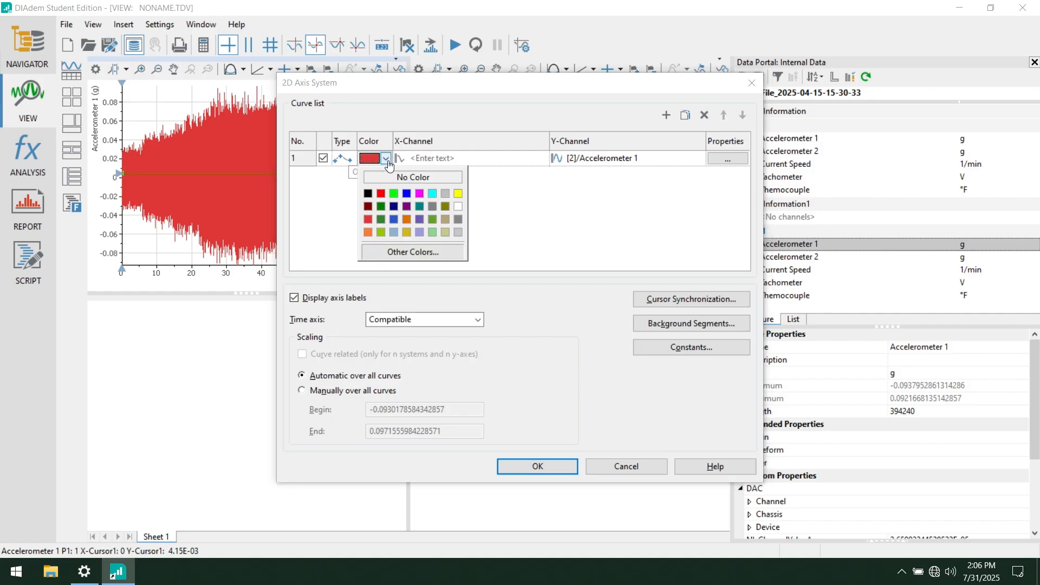
pyautogui.click(407, 194)
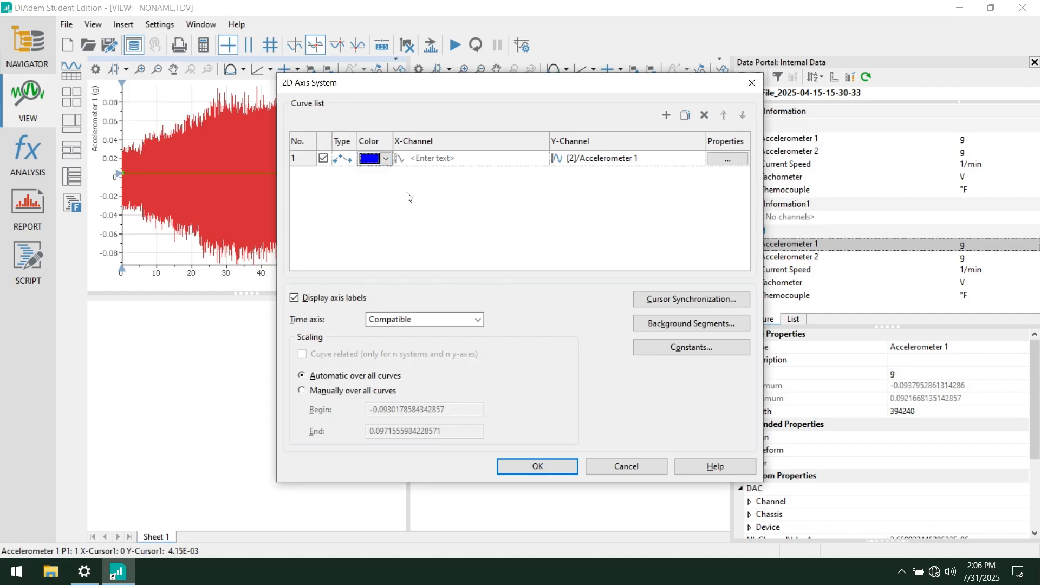
pyautogui.click(513, 469)
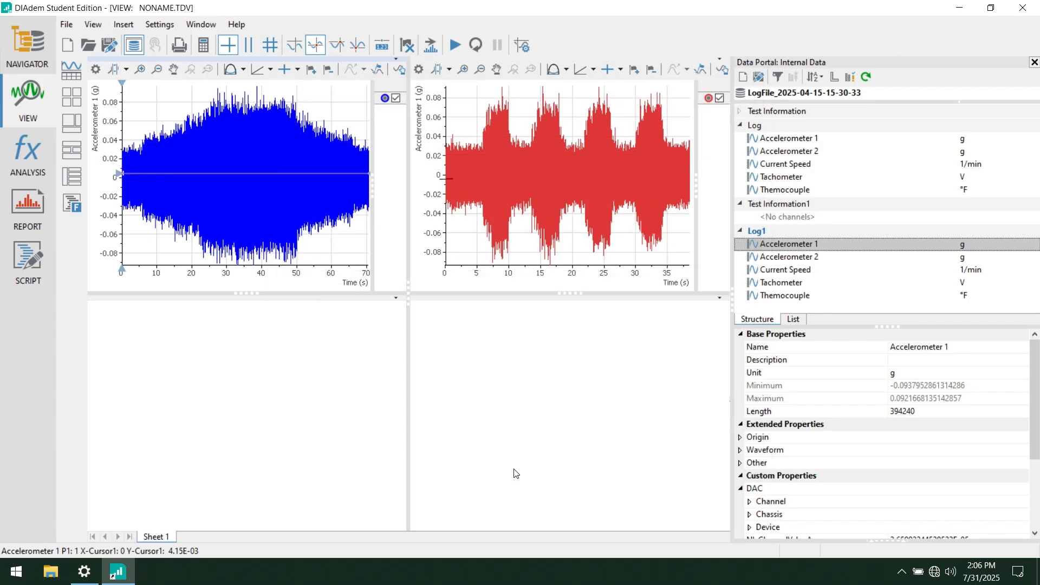
# - Change the curve color of the Log1 group's Accelerometer 1 plot to dark green
pyautogui.doubleClick(545, 178)
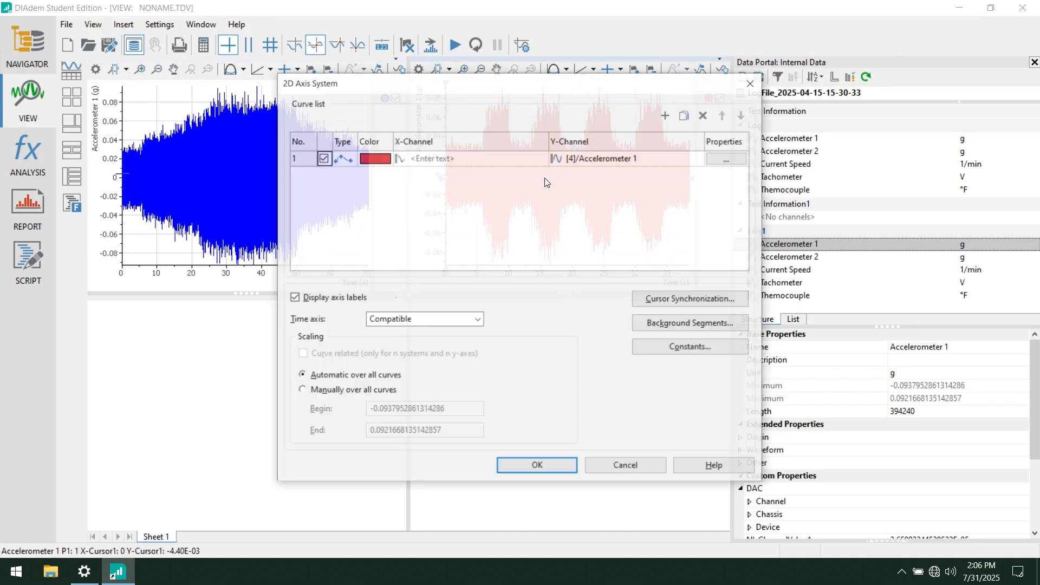
pyautogui.click(378, 159)
pyautogui.click(386, 158)
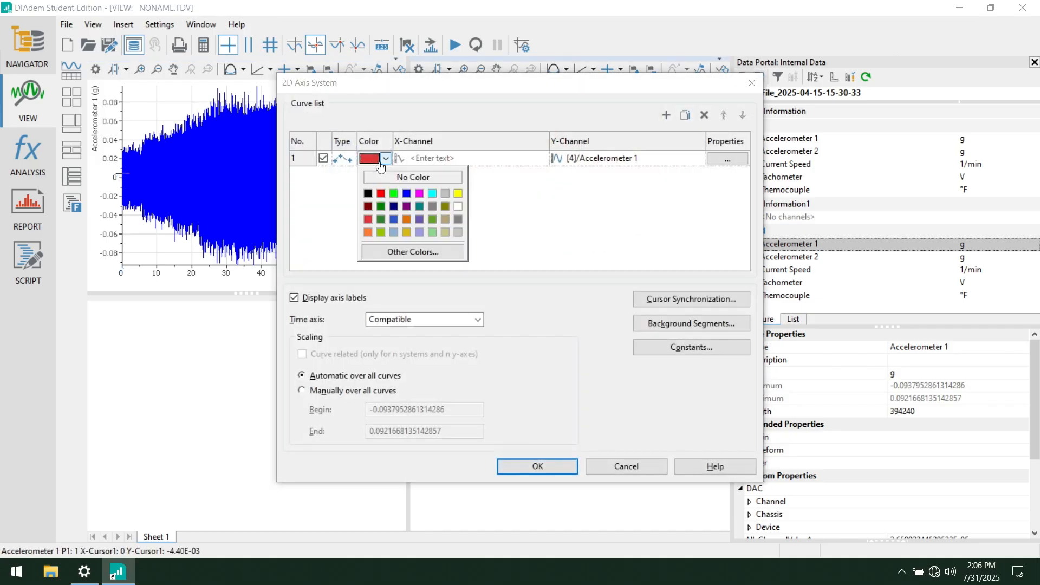
pyautogui.click(381, 207)
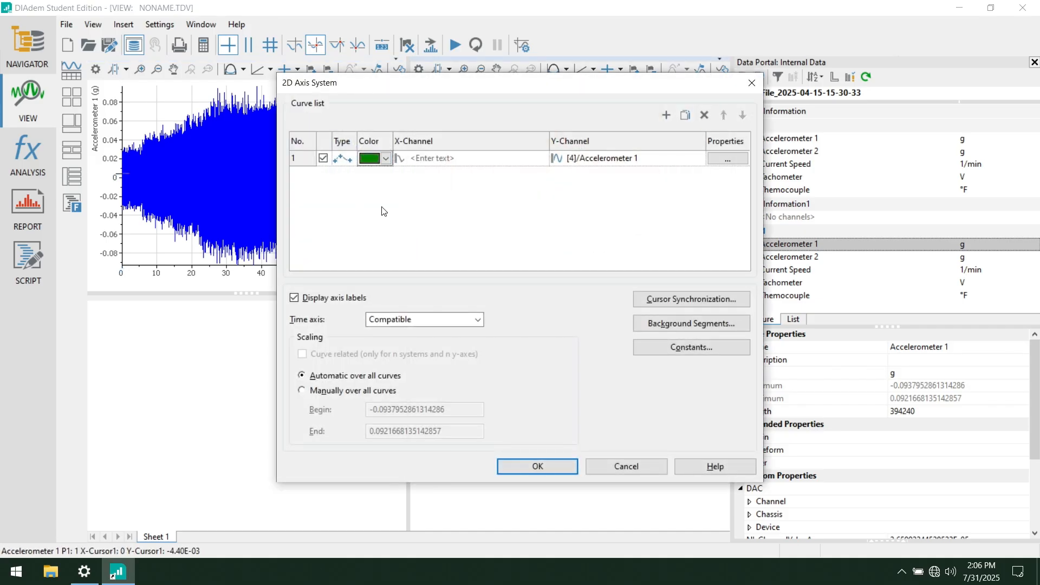
pyautogui.click(536, 469)
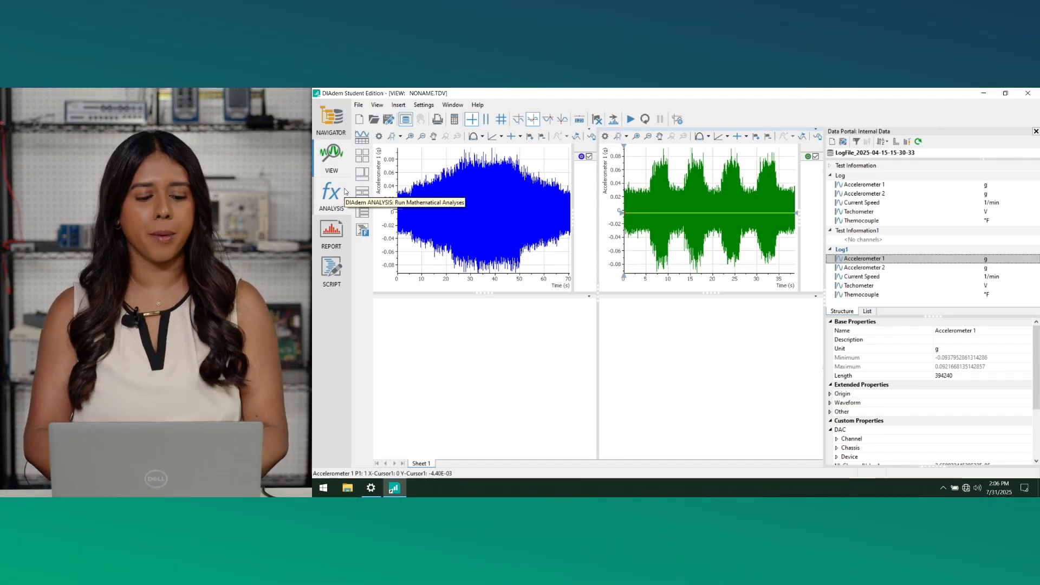
# - Switch to ANALYSIS and look through its function categories, from Curve Fitting to Crash
pyautogui.click(345, 190)
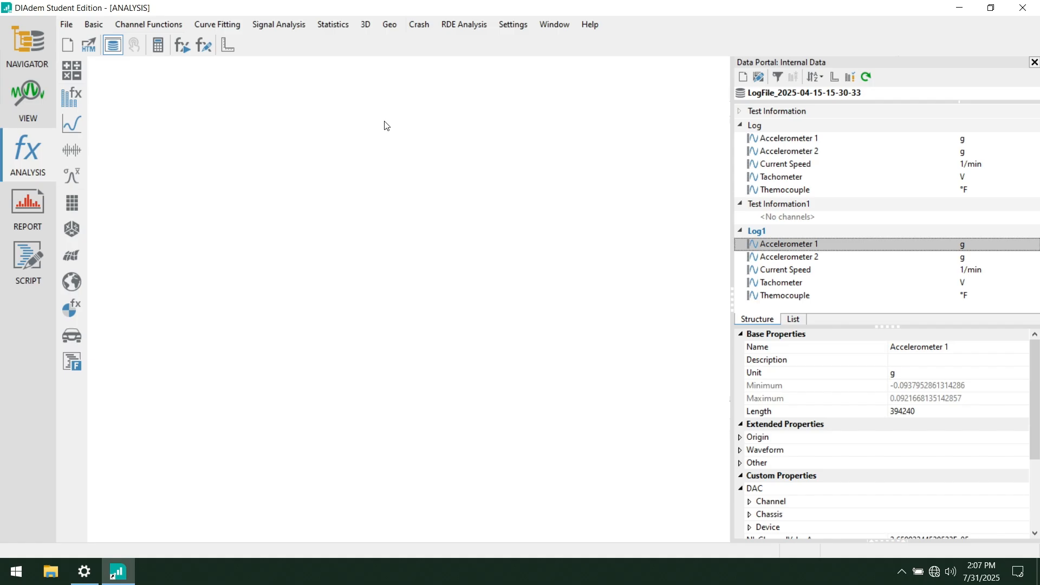
pyautogui.click(209, 25)
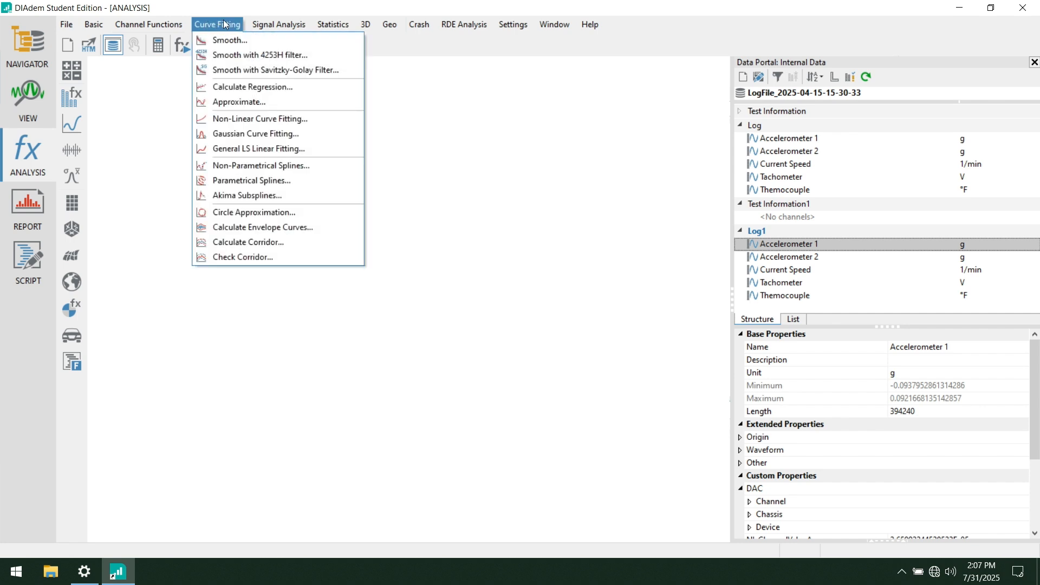
pyautogui.moveTo(271, 24)
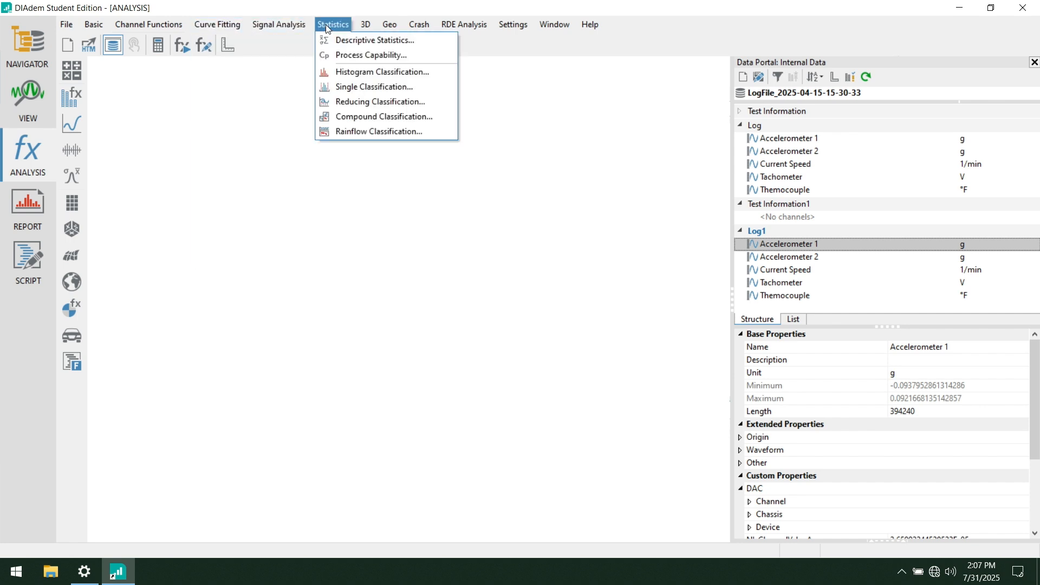
pyautogui.click(418, 26)
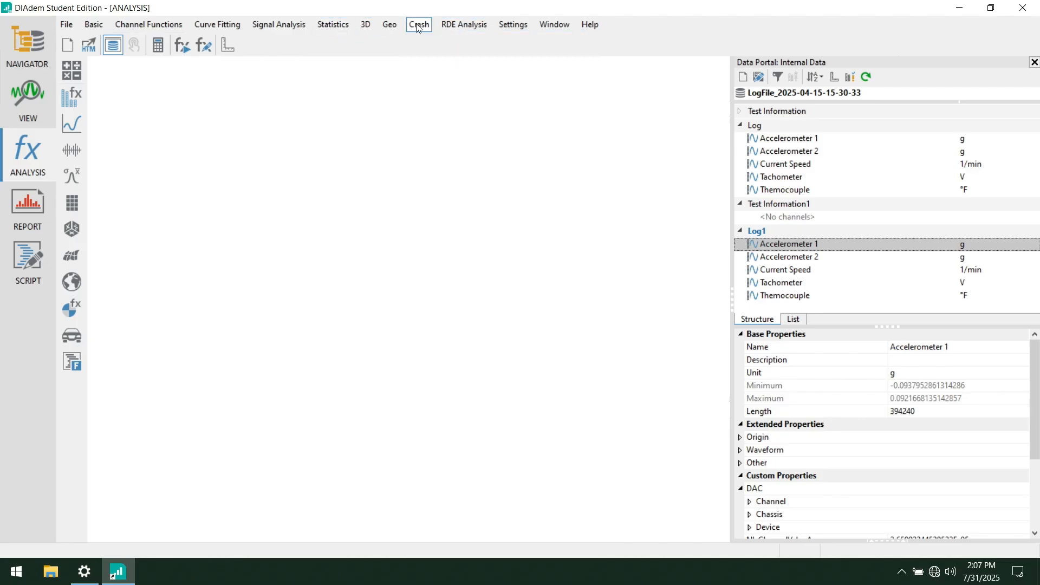
# - Bring up the formula calculator to look it over, and close it again
pyautogui.click(157, 47)
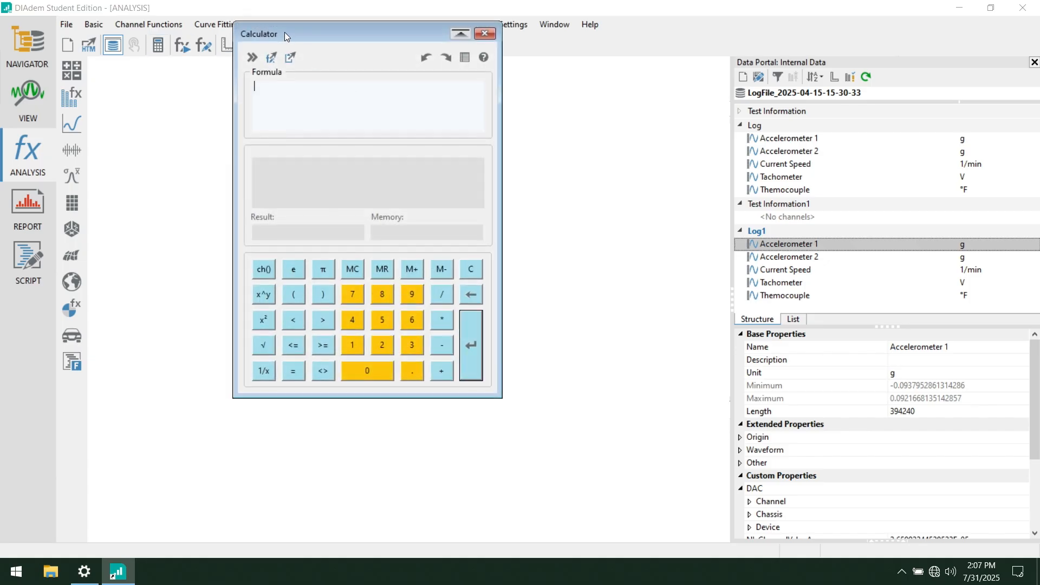
pyautogui.moveTo(284, 32); pyautogui.dragTo(311, 72)
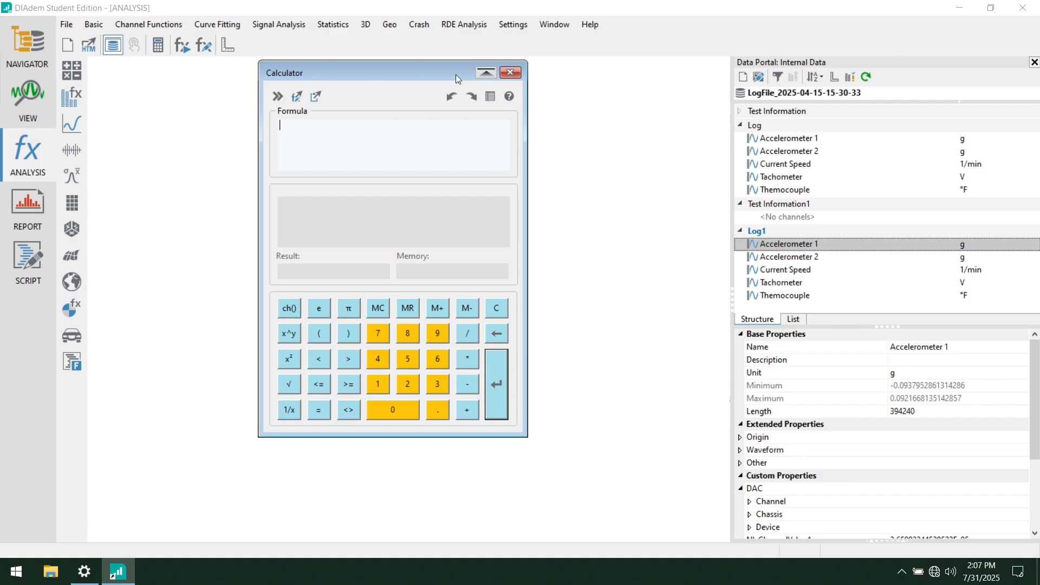
pyautogui.click(511, 73)
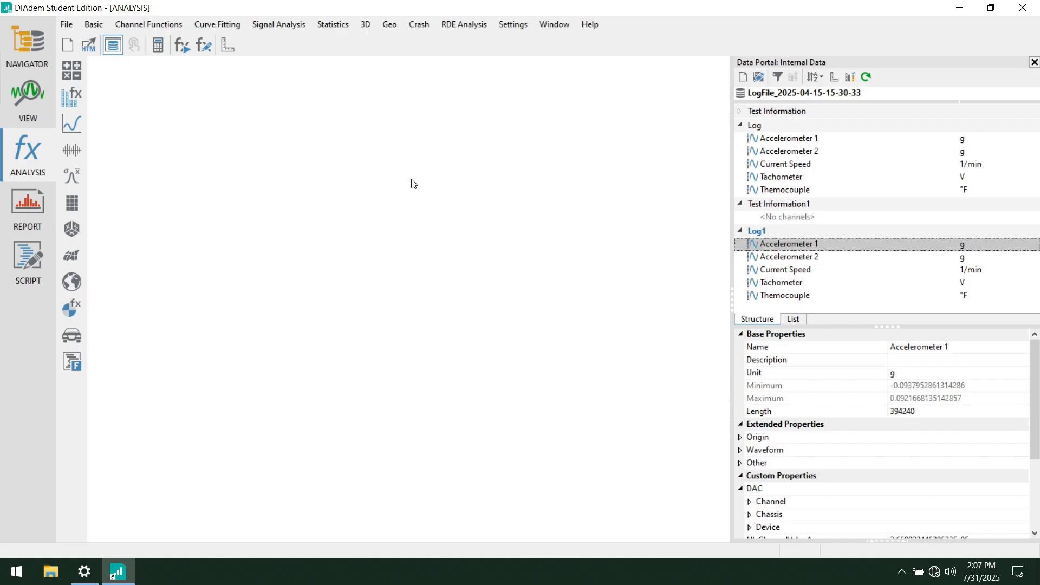
# - Generate a relative-time numeric channel from the x-part of the Log group's Accelerometer 1 waveform, and move it into the Log group
pyautogui.click(68, 99)
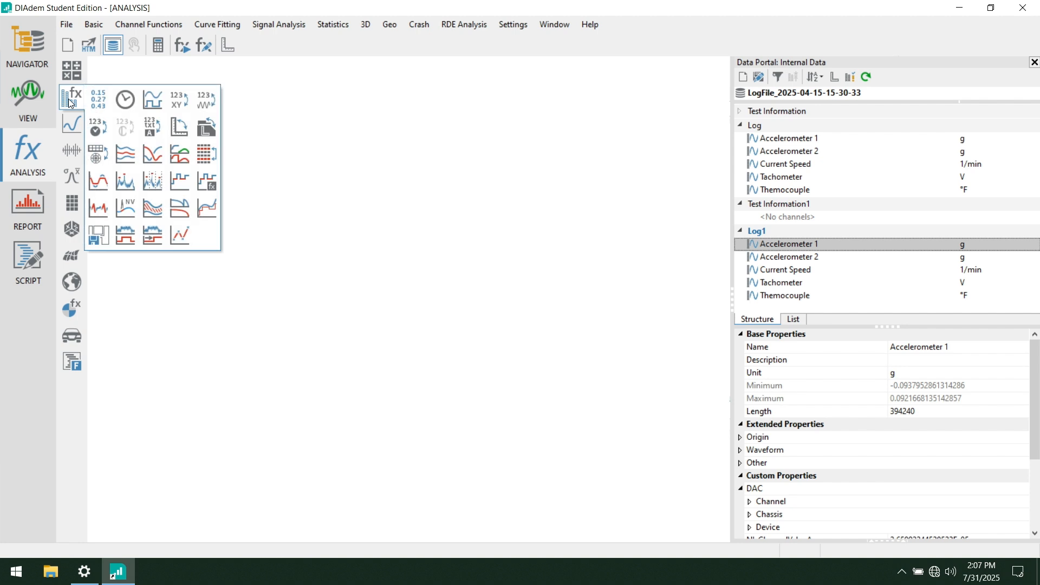
pyautogui.click(99, 104)
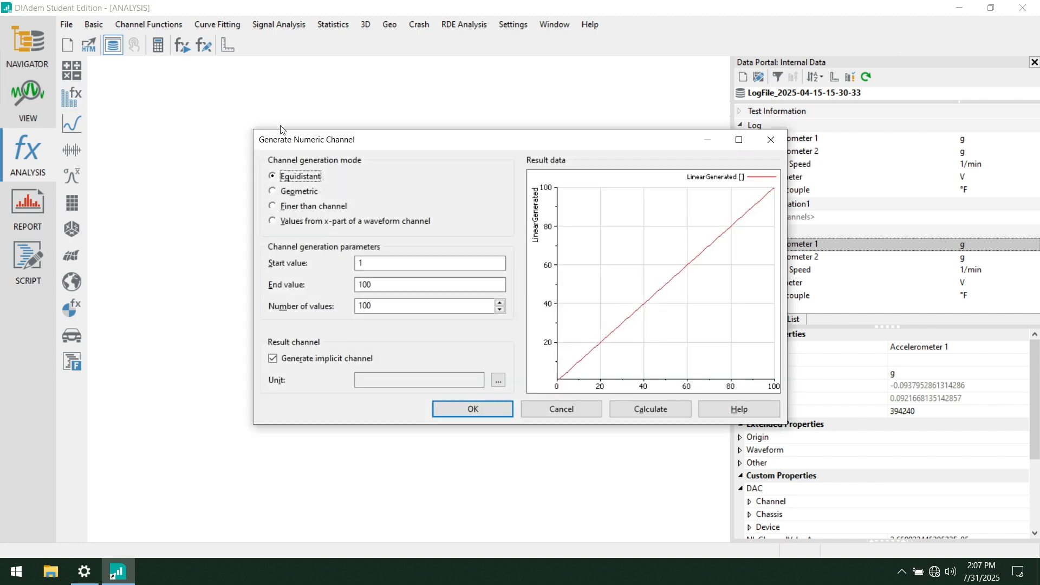
pyautogui.moveTo(311, 141); pyautogui.dragTo(215, 83)
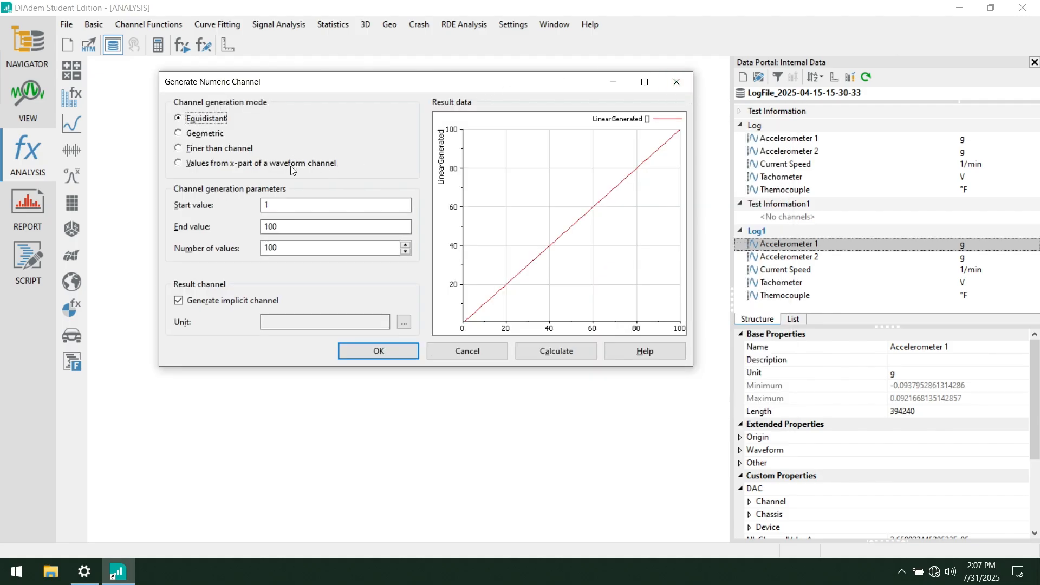
pyautogui.click(222, 170)
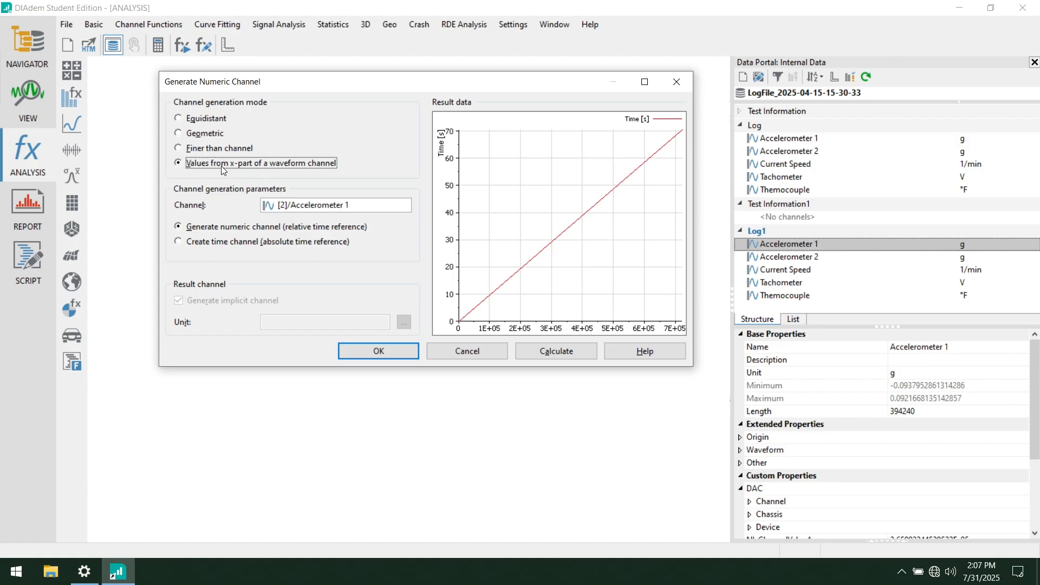
pyautogui.click(788, 139)
pyautogui.moveTo(788, 140); pyautogui.dragTo(346, 204)
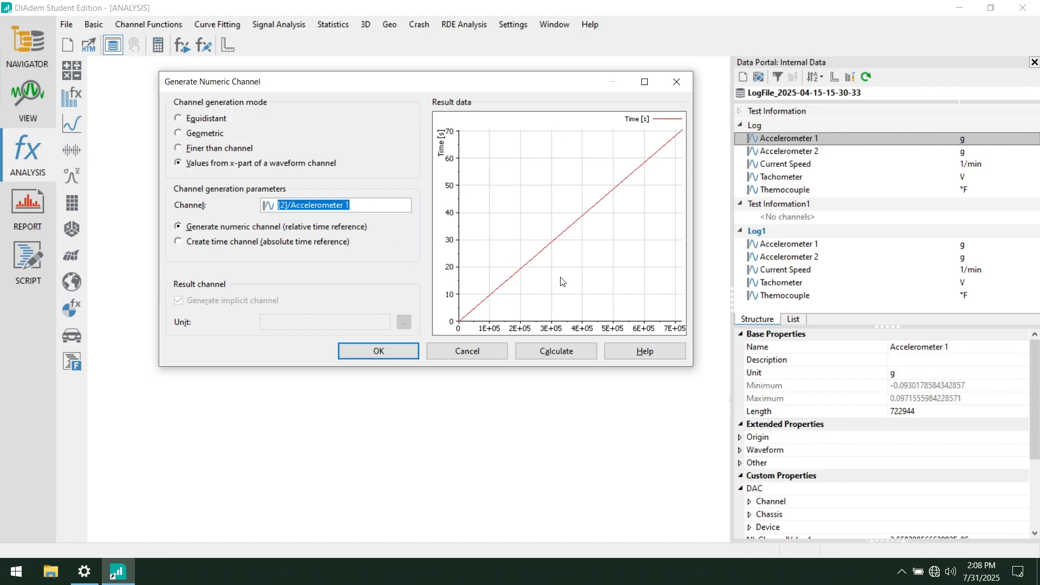
pyautogui.click(544, 352)
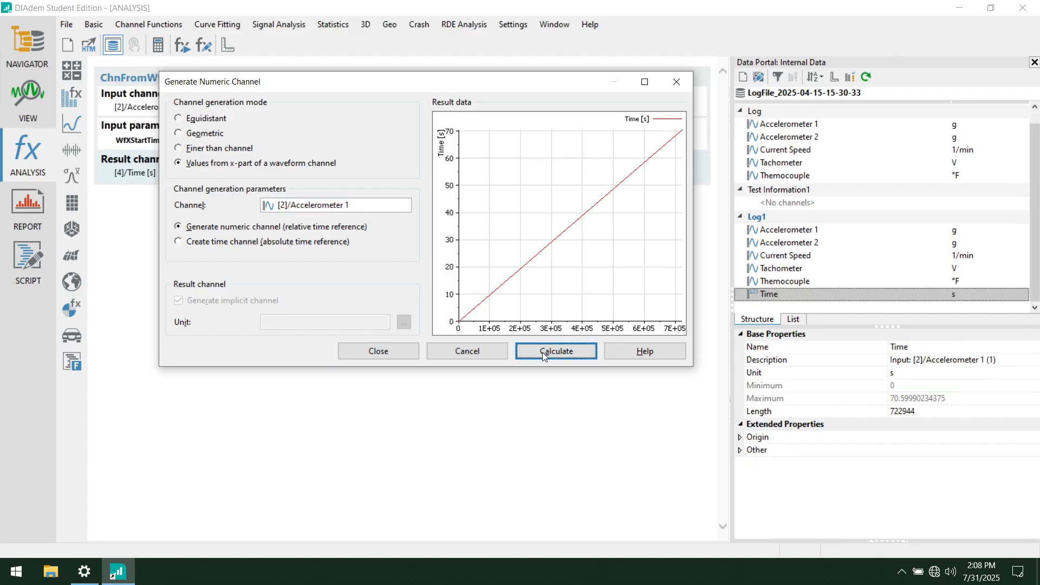
pyautogui.click(682, 88)
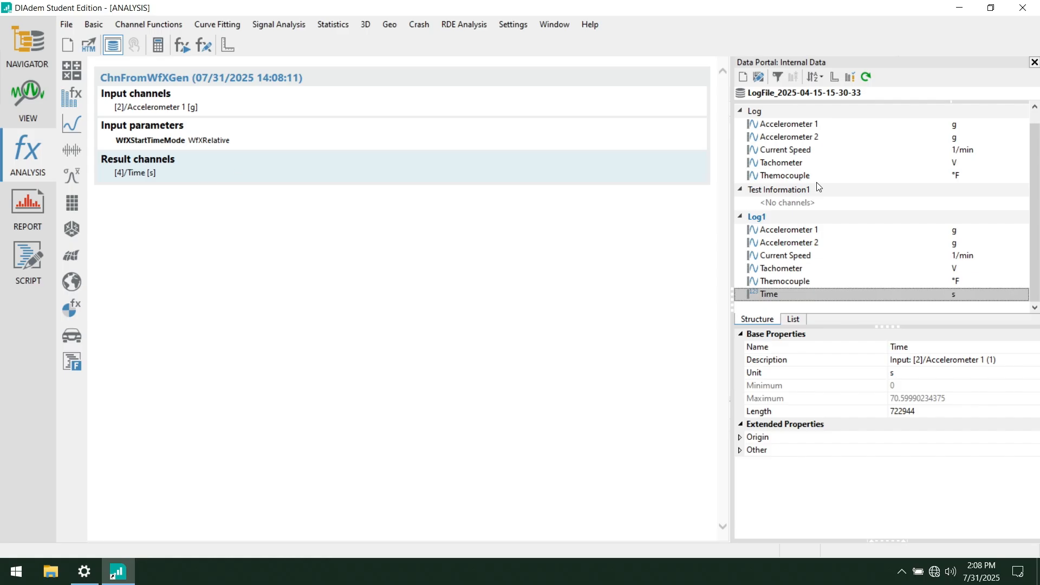
pyautogui.click(785, 296)
pyautogui.moveTo(785, 296); pyautogui.dragTo(777, 185)
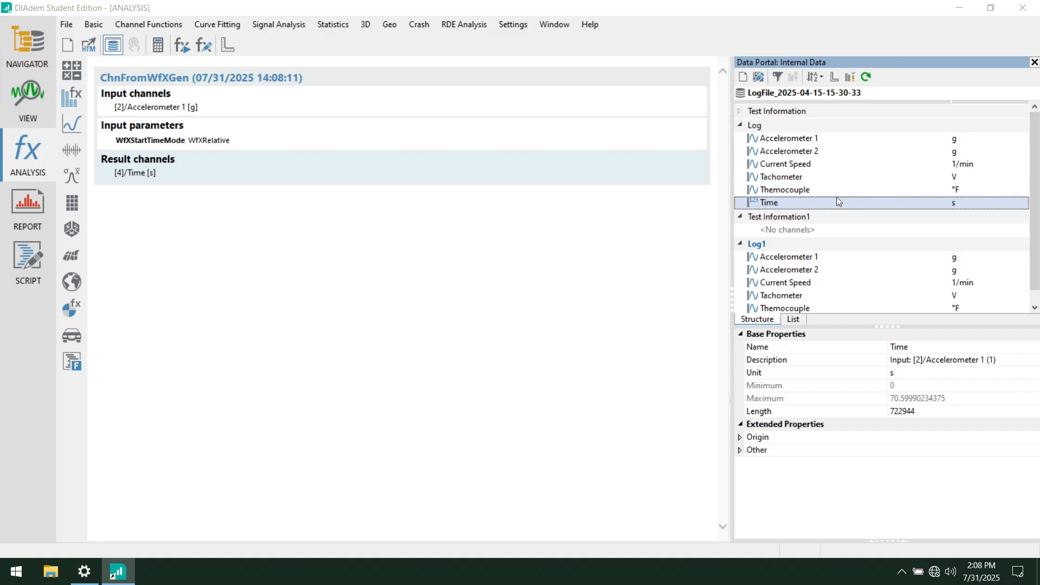
# - Generate a relative-time numeric channel from the x-part of the Log1 group's Accelerometer 1 waveform, and close the dialog
pyautogui.click(78, 109)
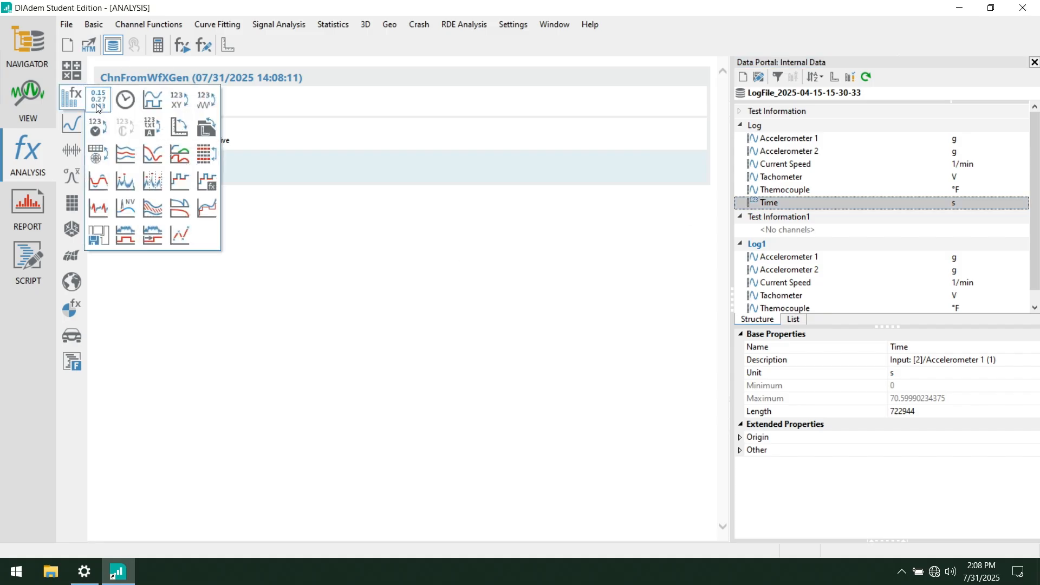
pyautogui.click(97, 108)
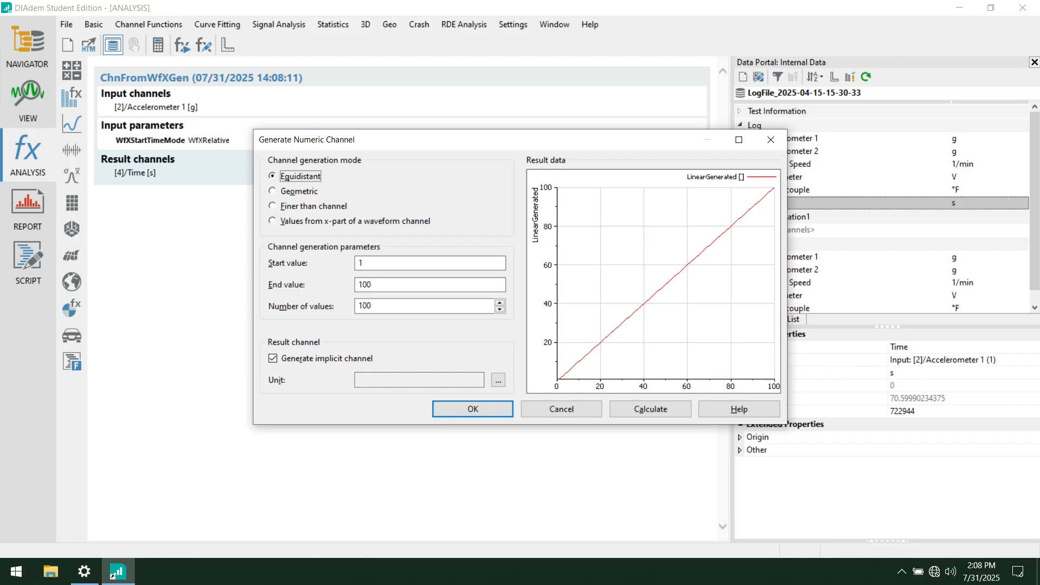
pyautogui.moveTo(339, 144); pyautogui.dragTo(190, 75)
pyautogui.click(209, 152)
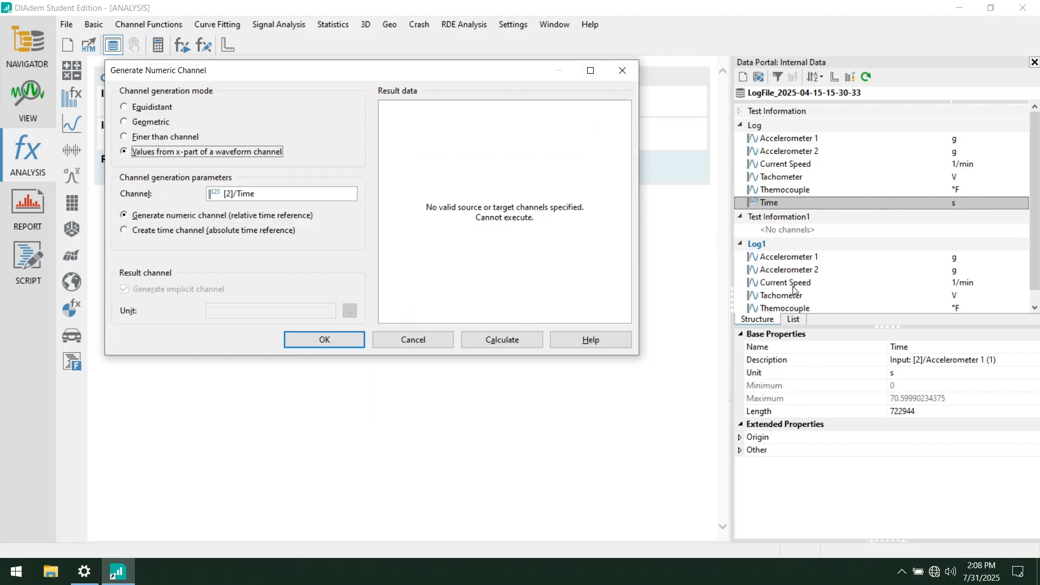
pyautogui.click(795, 259)
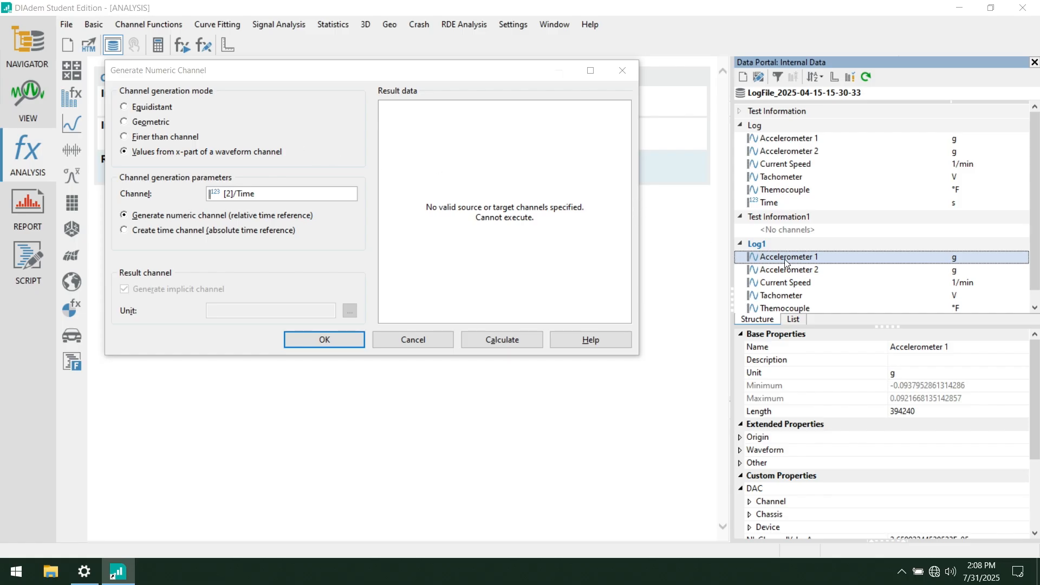
pyautogui.moveTo(788, 262); pyautogui.dragTo(279, 196)
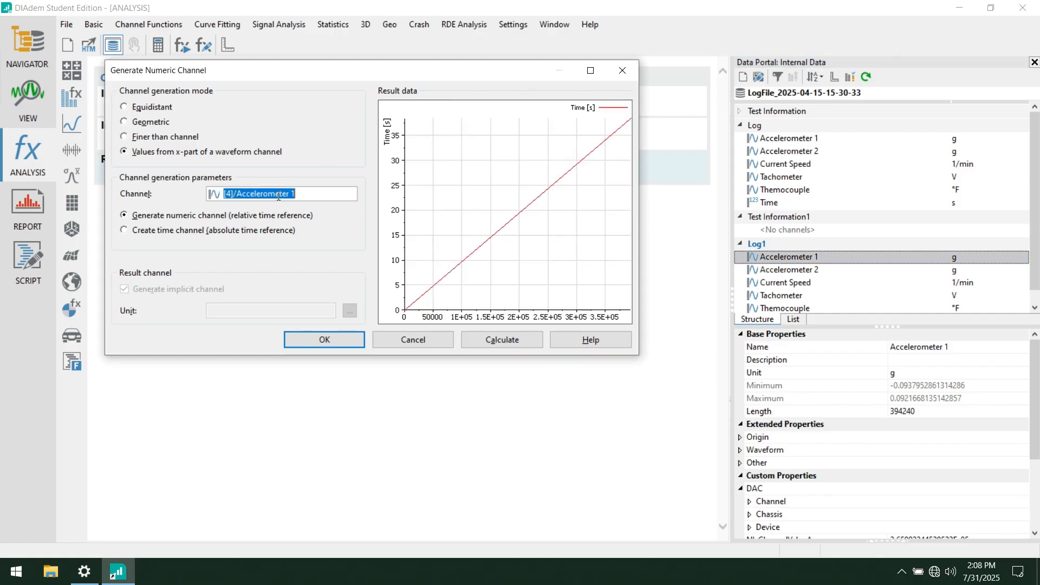
pyautogui.click(509, 340)
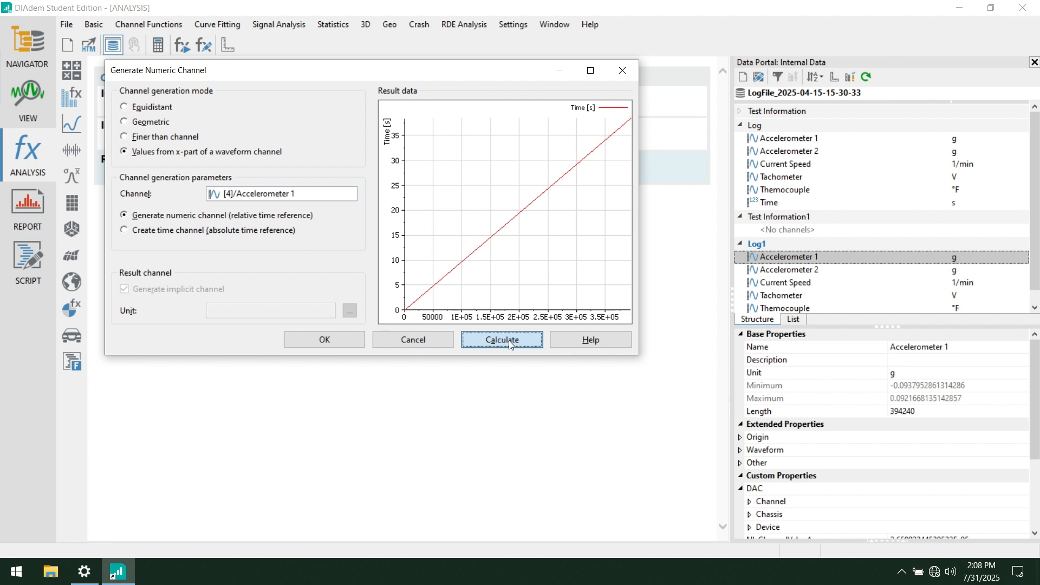
pyautogui.click(622, 71)
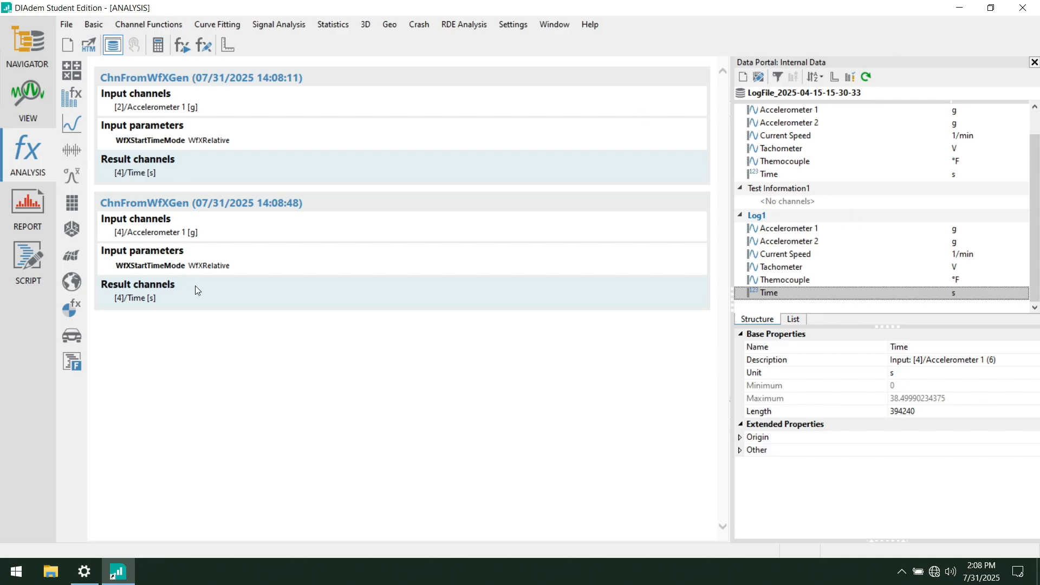
# - Select the Time channel in the Log group to view its properties
pyautogui.rightClick(817, 175)
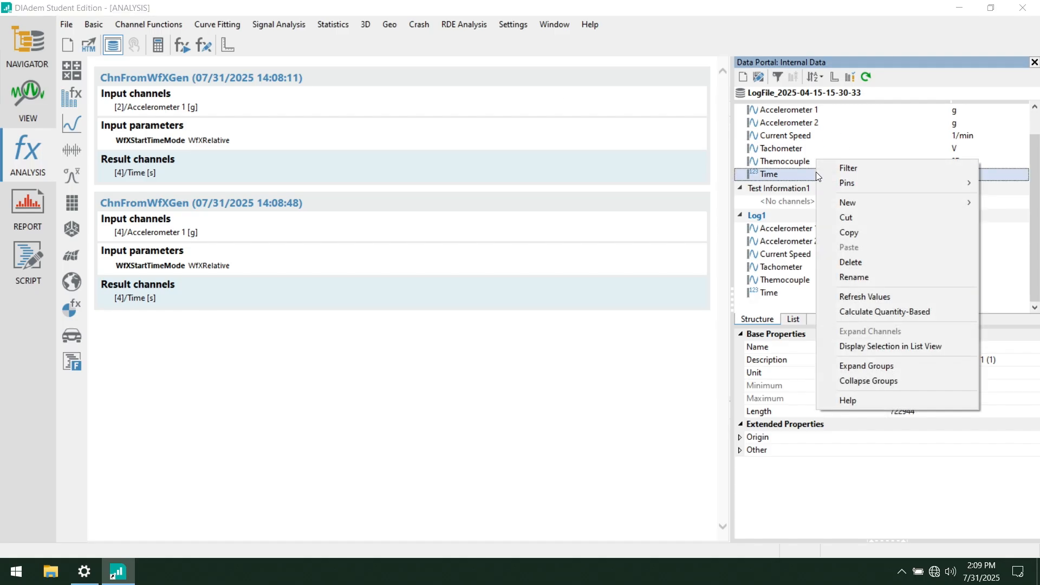
pyautogui.click(766, 162)
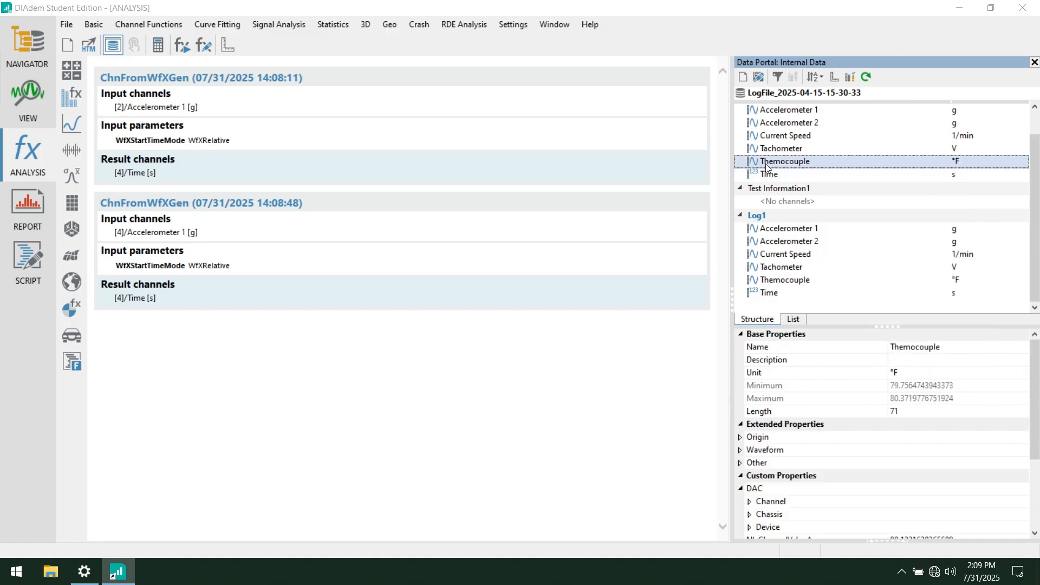
pyautogui.click(775, 175)
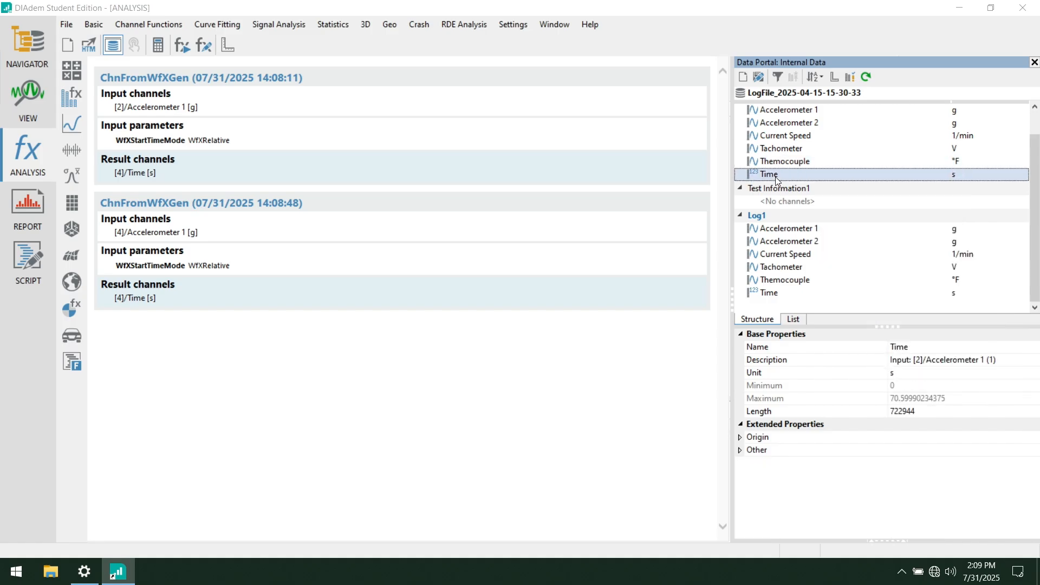